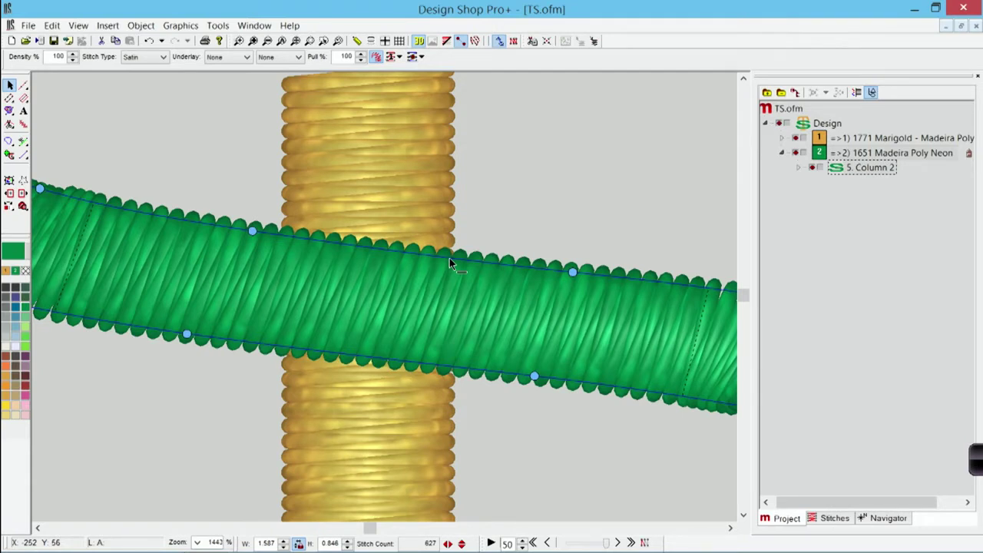
- Add opposing points on both edges of the green S where its diagonal meets the T stem's right side, and split the element there
left_click(450, 258)
left_click(449, 371)
left_click(448, 257)
right_click(451, 259)
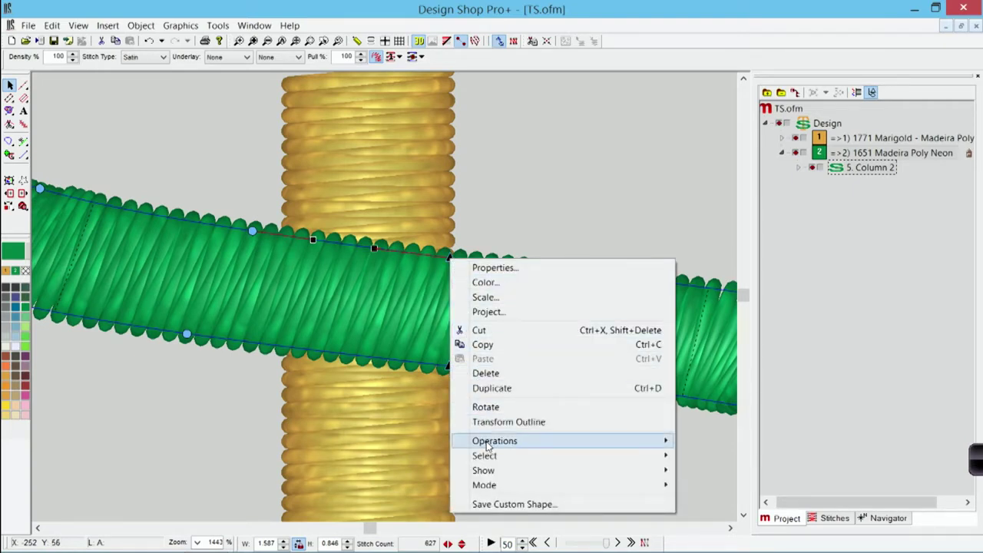
mouse_move(486, 446)
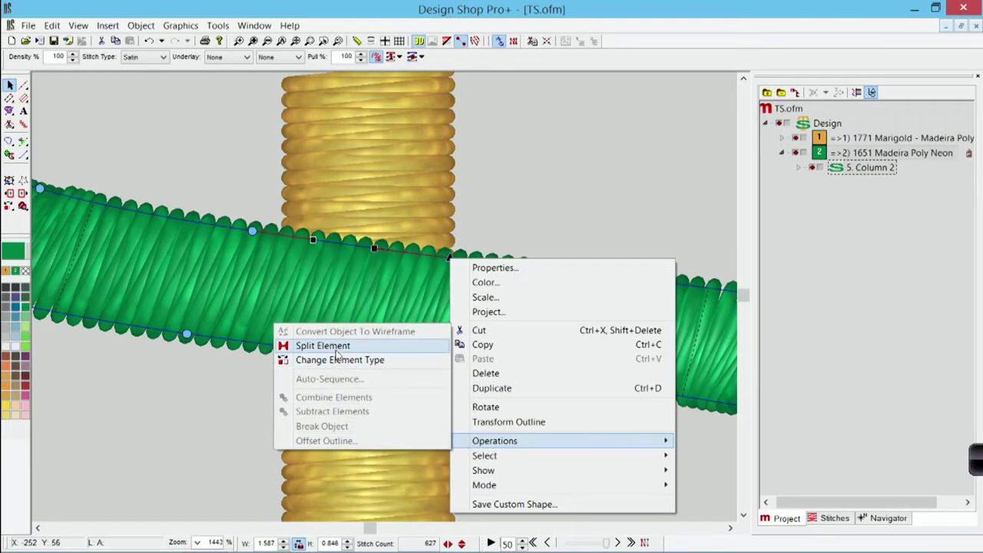
left_click(336, 349)
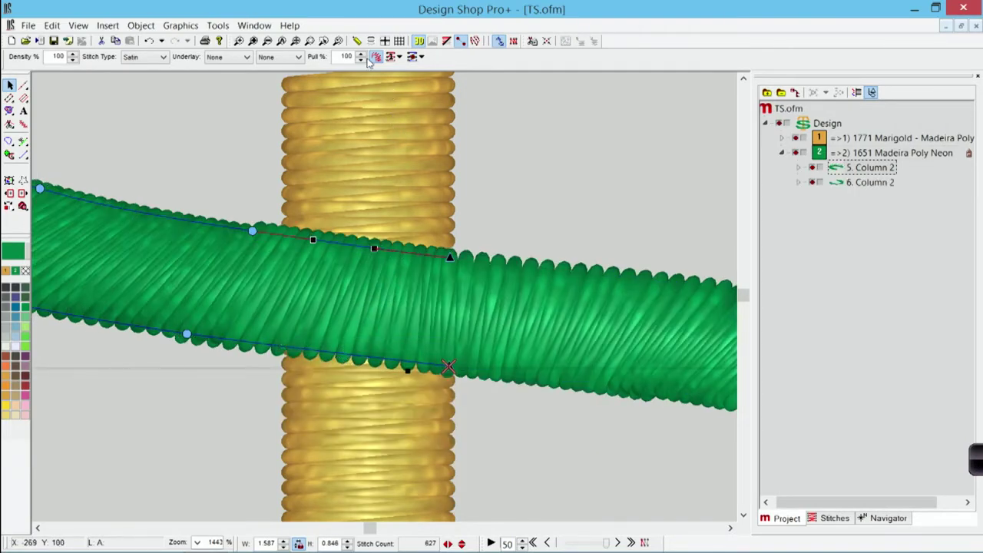
left_click(338, 41)
left_click(631, 351)
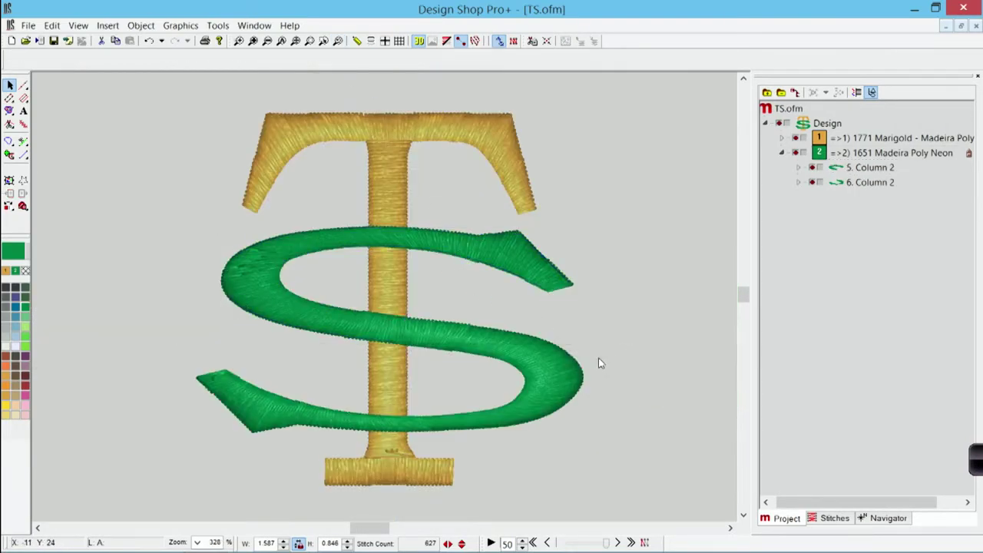
left_click(560, 373)
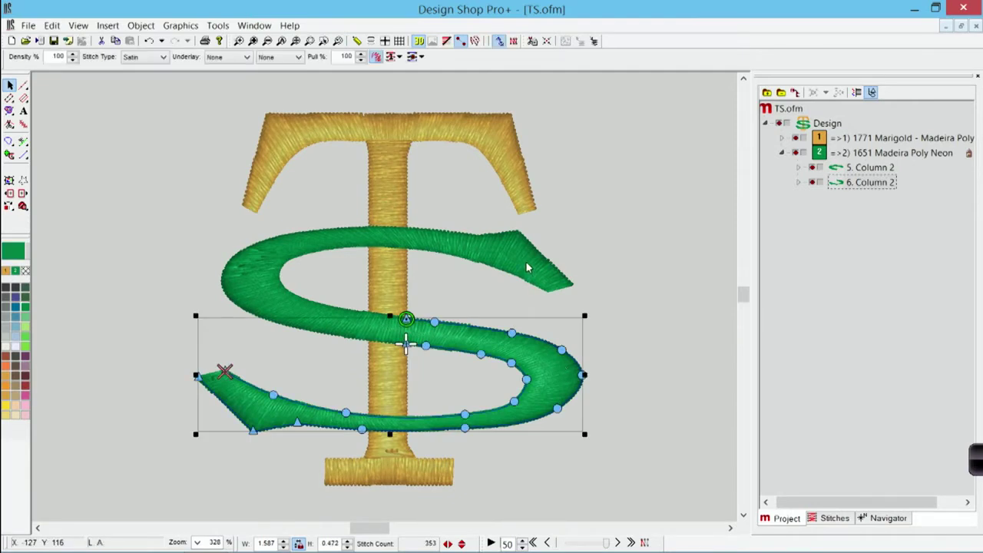
- Split the upper S segment again at two opposing points where it meets the T stem's left side
left_click(526, 261)
left_click(239, 40)
left_click_drag(357, 288, 424, 371)
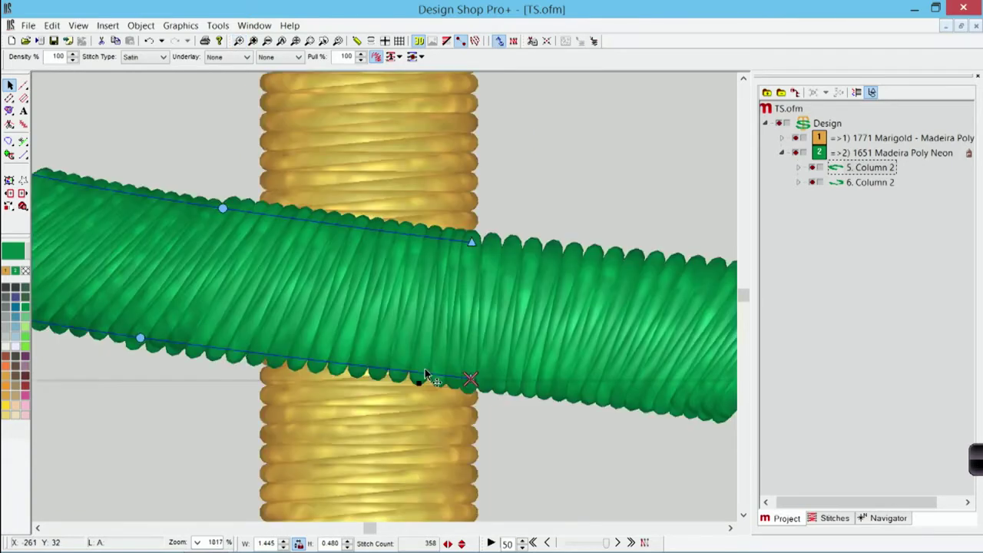
left_click(266, 216)
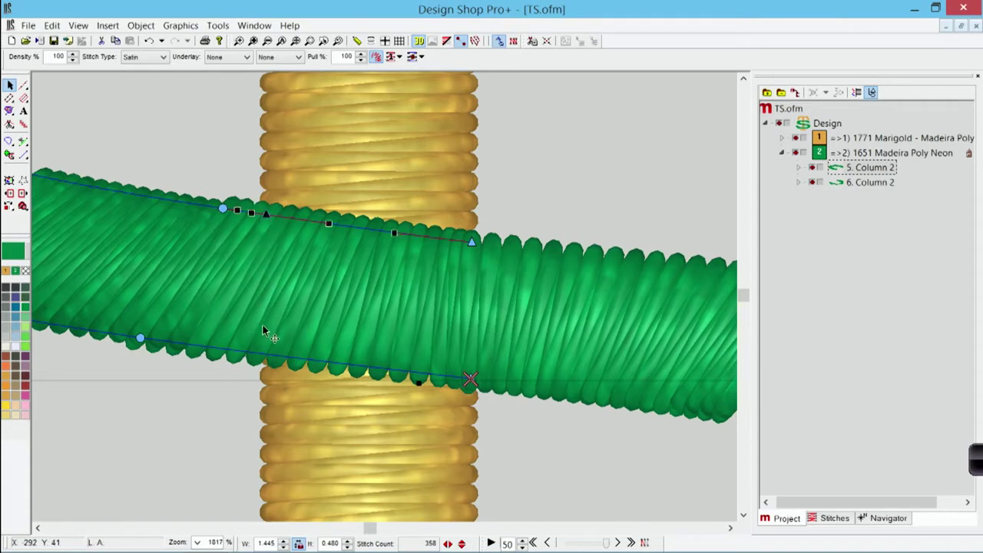
left_click(264, 357)
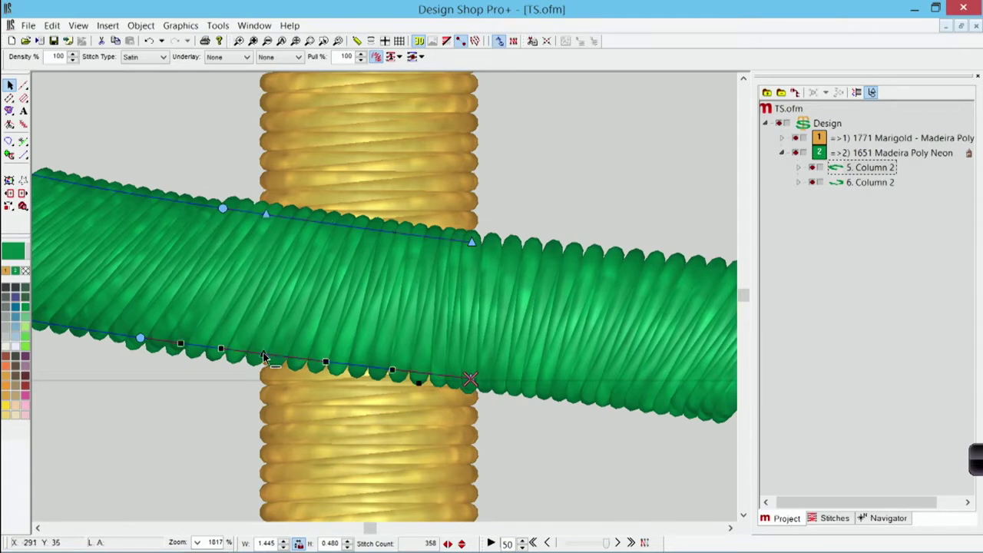
left_click(266, 218)
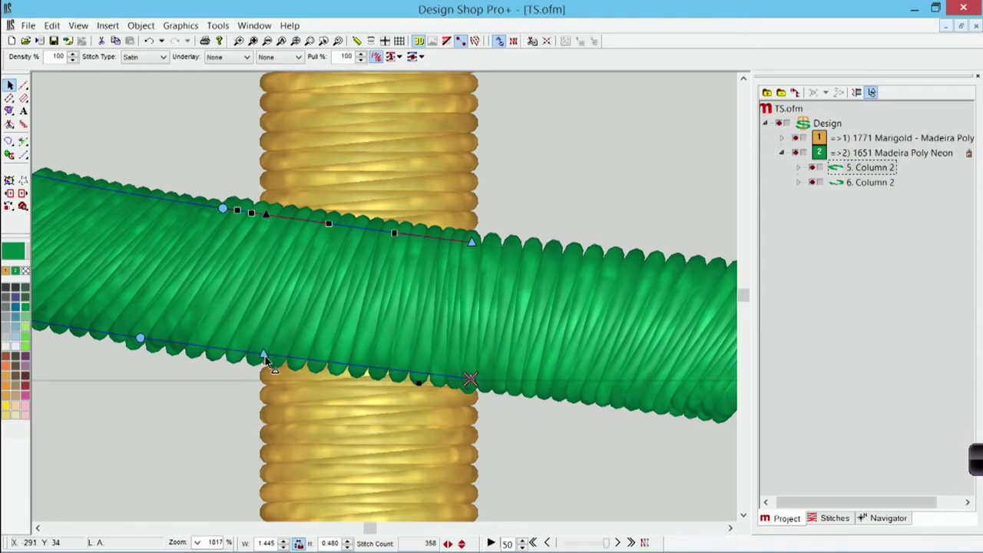
left_click(268, 360)
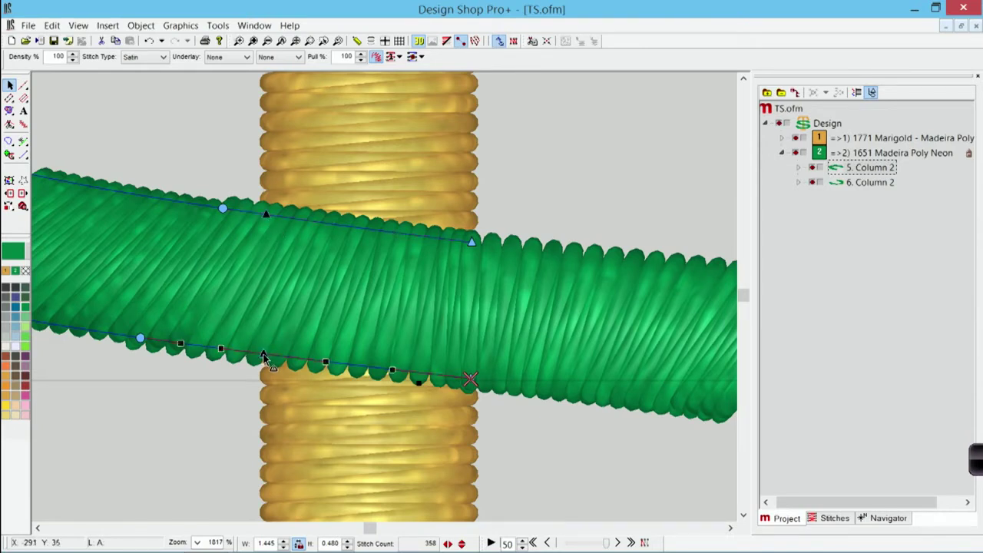
right_click(264, 355)
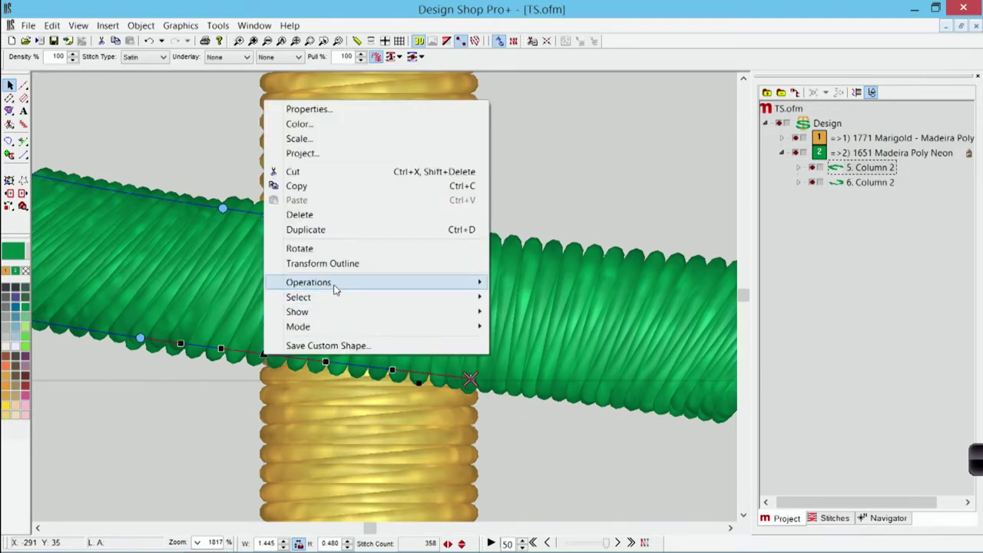
mouse_move(335, 288)
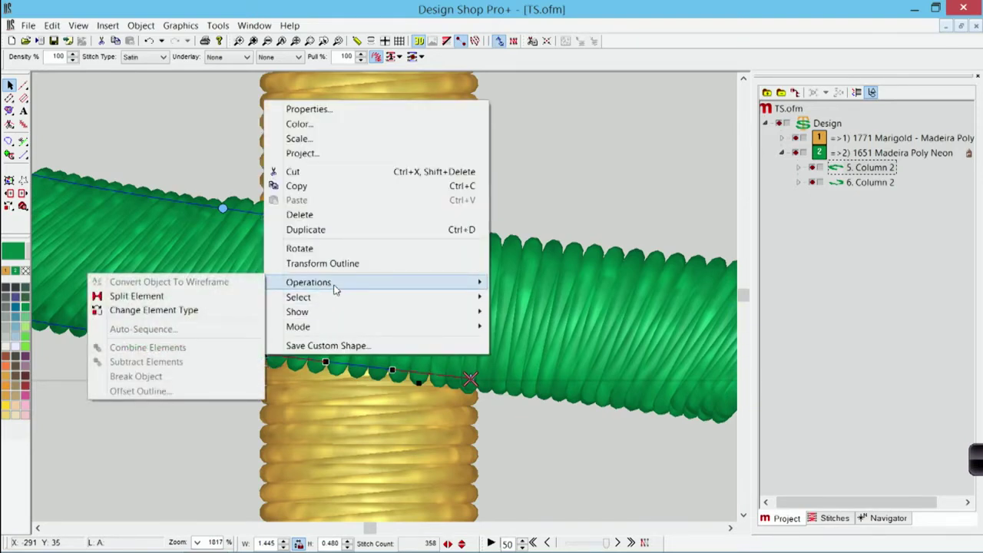
left_click(240, 297)
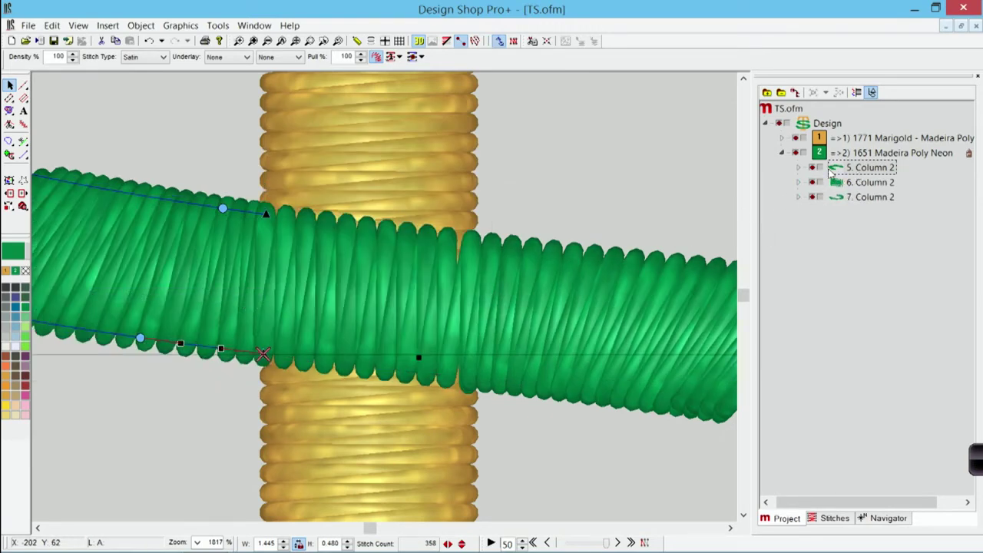
- Delete the short green segment covering the T stem and insert a trim after the upper S segment
left_click(869, 185)
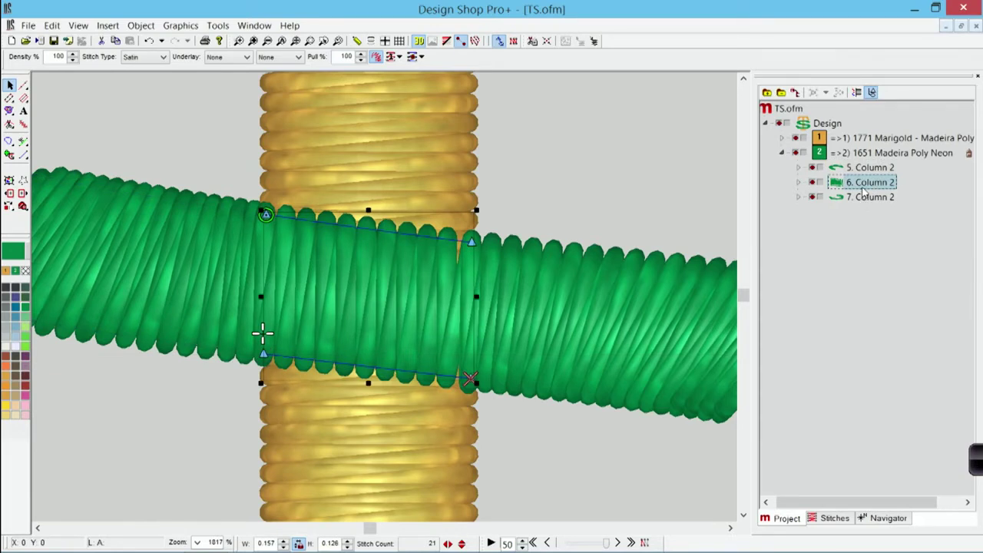
key("Delete")
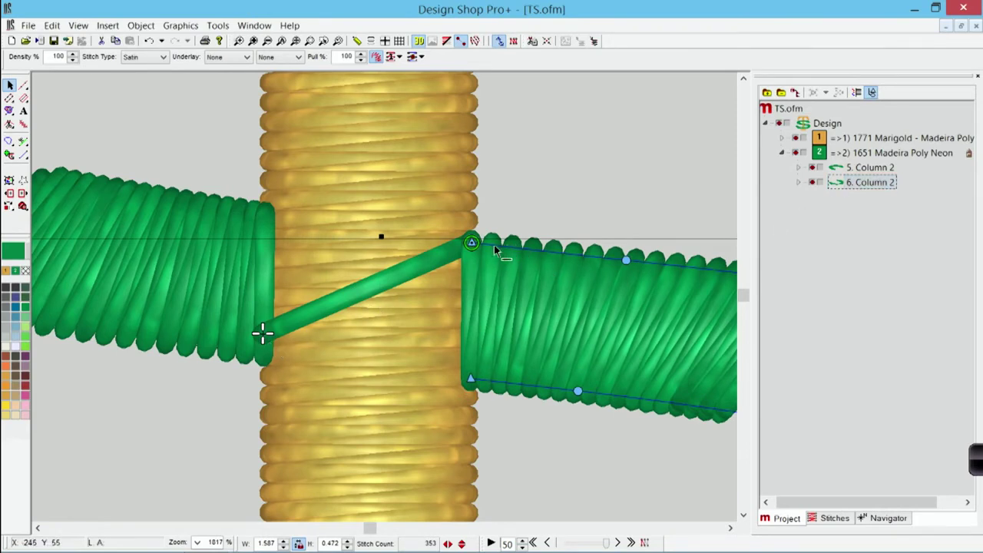
left_click(872, 170)
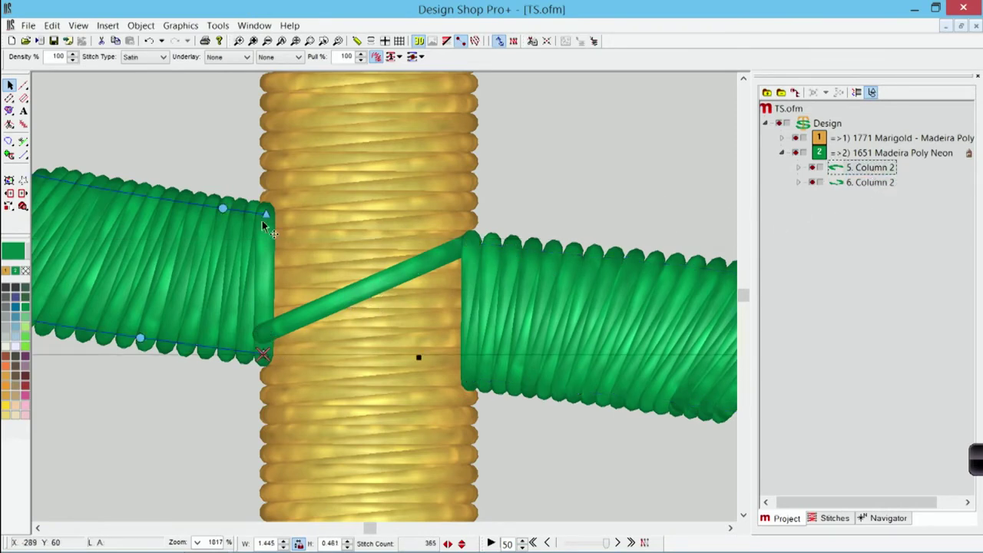
left_click(9, 126)
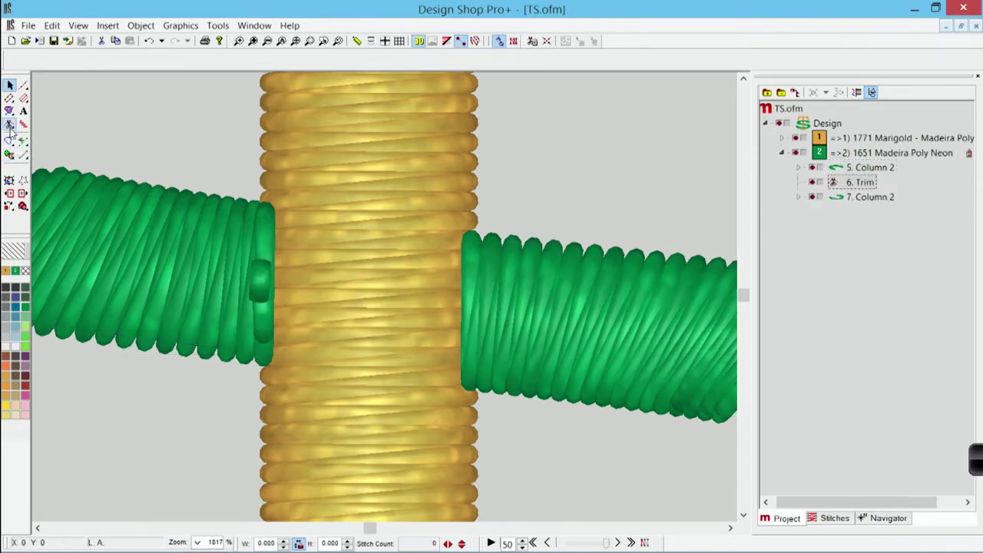
left_click(288, 42)
left_click(550, 330)
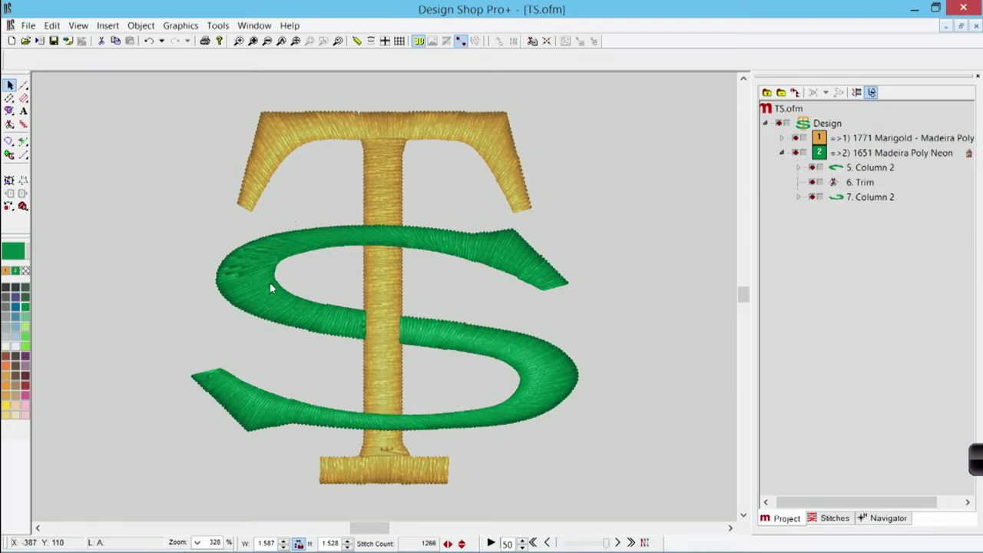
- Insert stitch direction lines across the upper S segment, on its lower-left curve and near its upper-right end
left_click(366, 244)
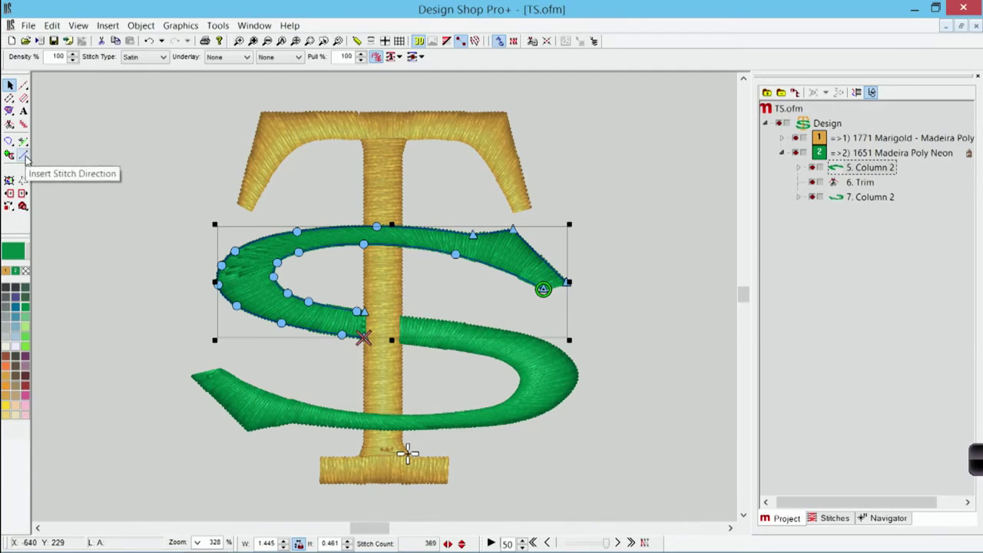
left_click(23, 155)
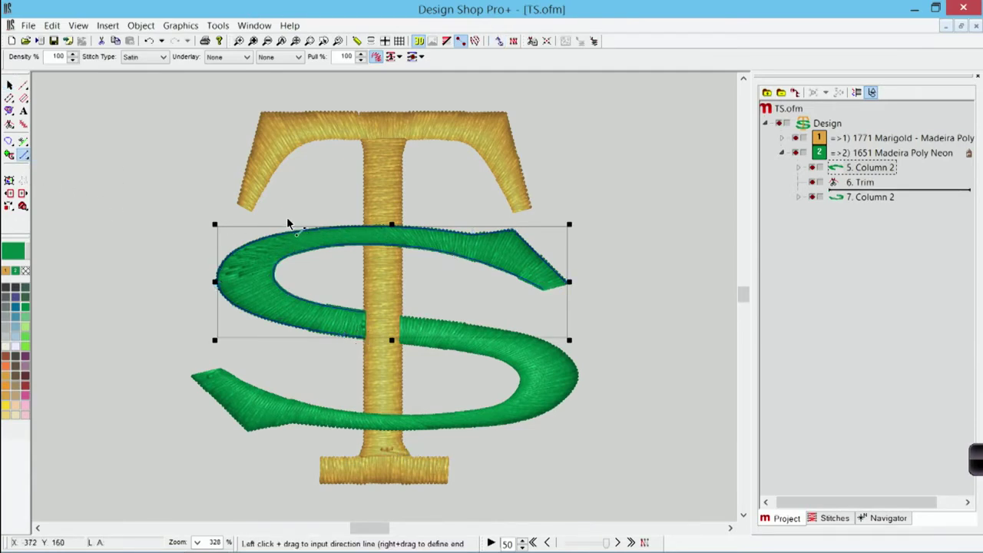
left_click_drag(308, 302, 295, 326)
left_click_drag(459, 218, 458, 271)
- Insert four stitch direction lines across the lower S segment, spread from the T stem around the curve to its tail
left_click(862, 198)
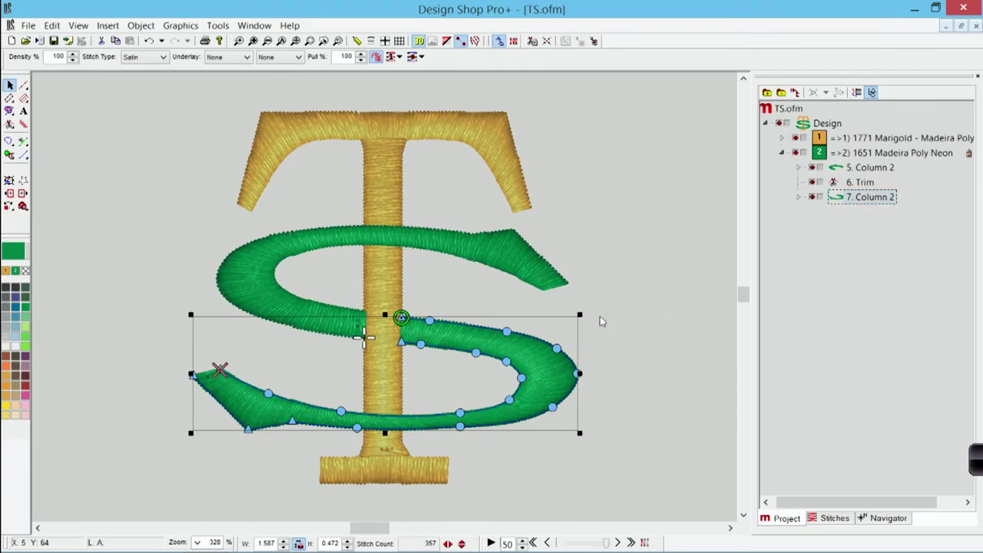
left_click(23, 154)
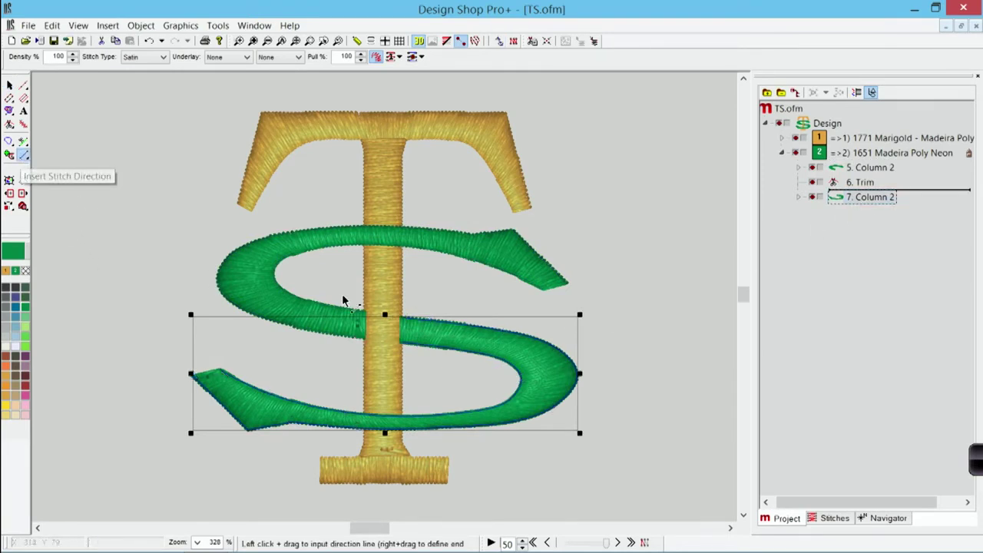
left_click_drag(469, 325, 456, 349)
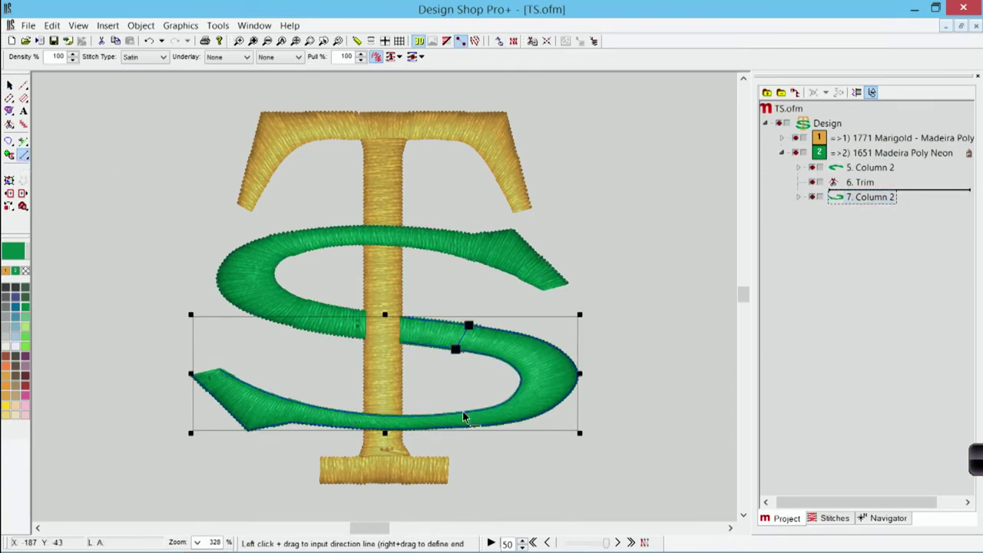
left_click_drag(460, 413, 467, 426)
left_click_drag(310, 388, 300, 441)
left_click_drag(256, 375, 220, 435)
left_click(9, 85)
left_click(119, 179)
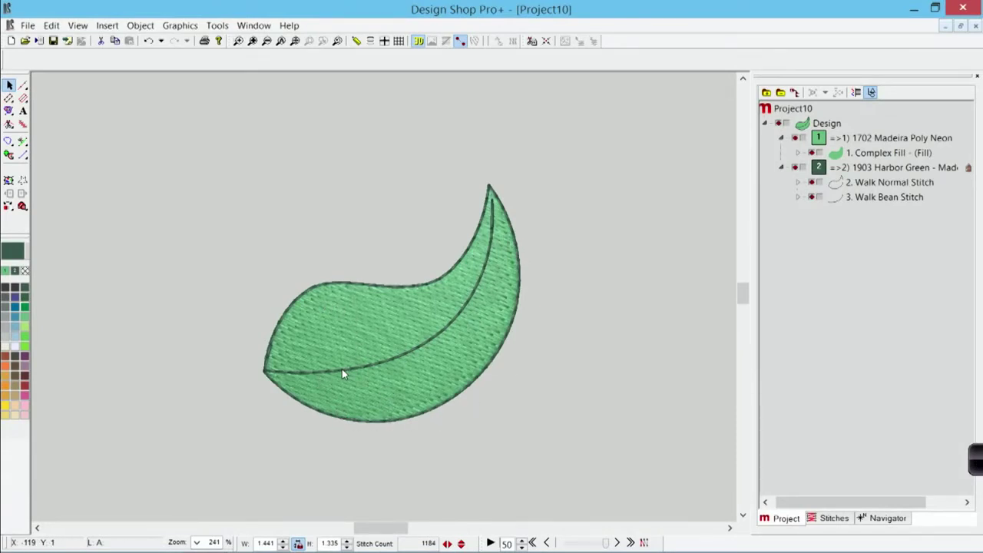
- Add a point on the leaf's central bean-stitch vein, just right of its first curve point, and split the element there
left_click(239, 43)
mouse_move(241, 151)
left_mouse_down()
mouse_move(272, 211)
mouse_move(558, 446)
left_mouse_up()
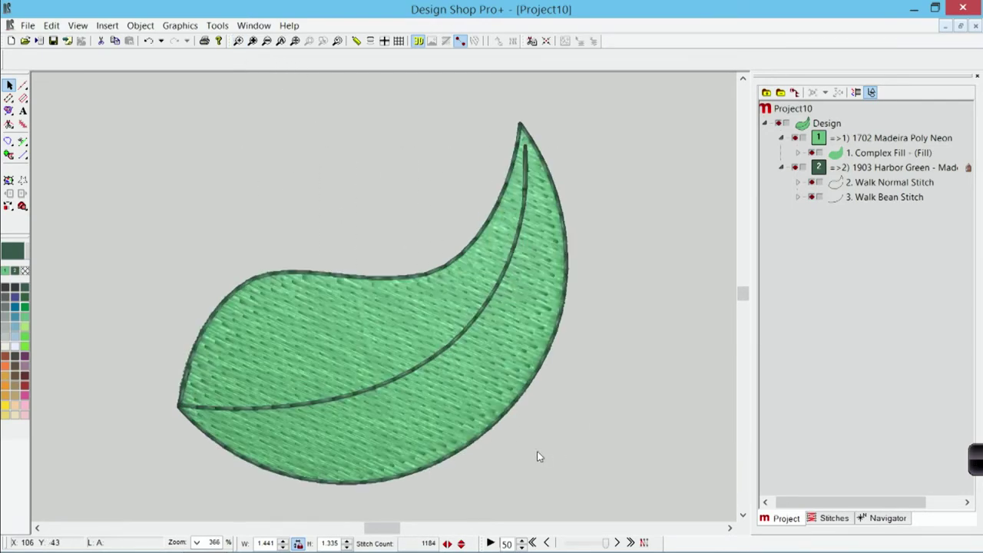
left_click(314, 406)
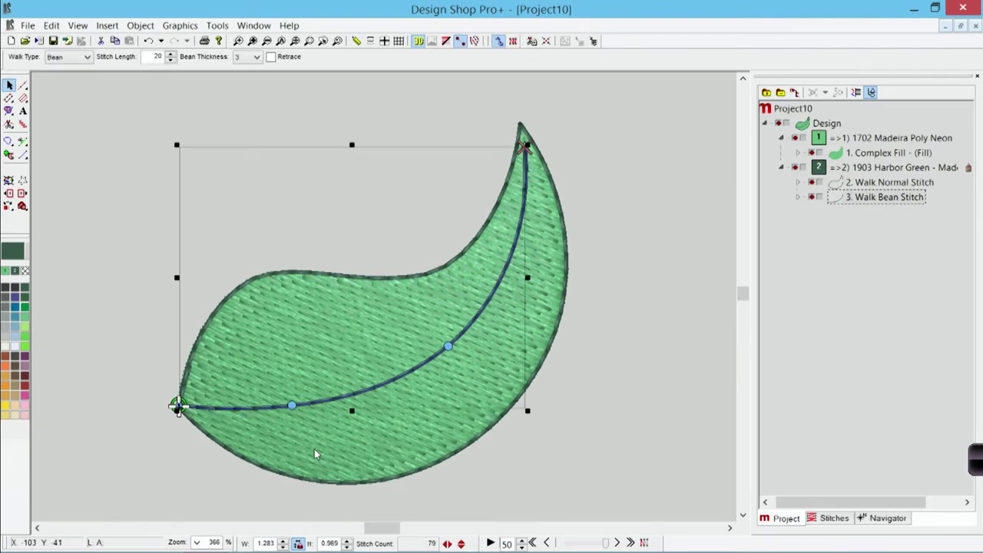
left_click(335, 405)
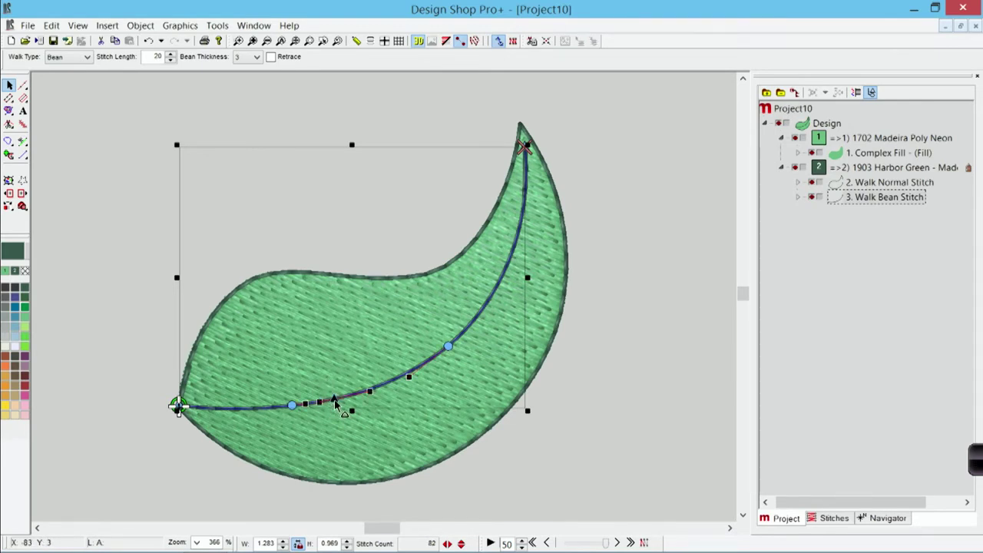
right_click(335, 405)
mouse_move(366, 332)
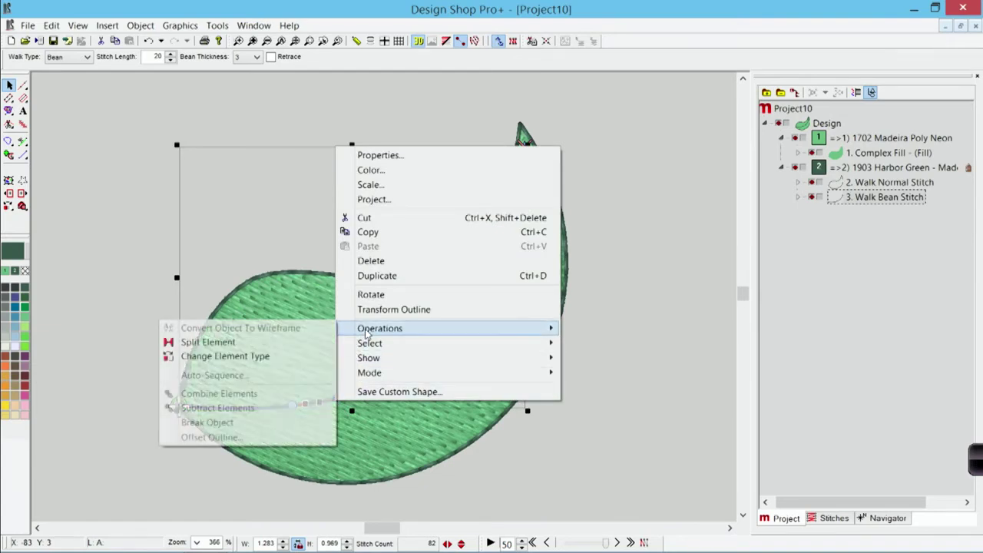
left_click(257, 343)
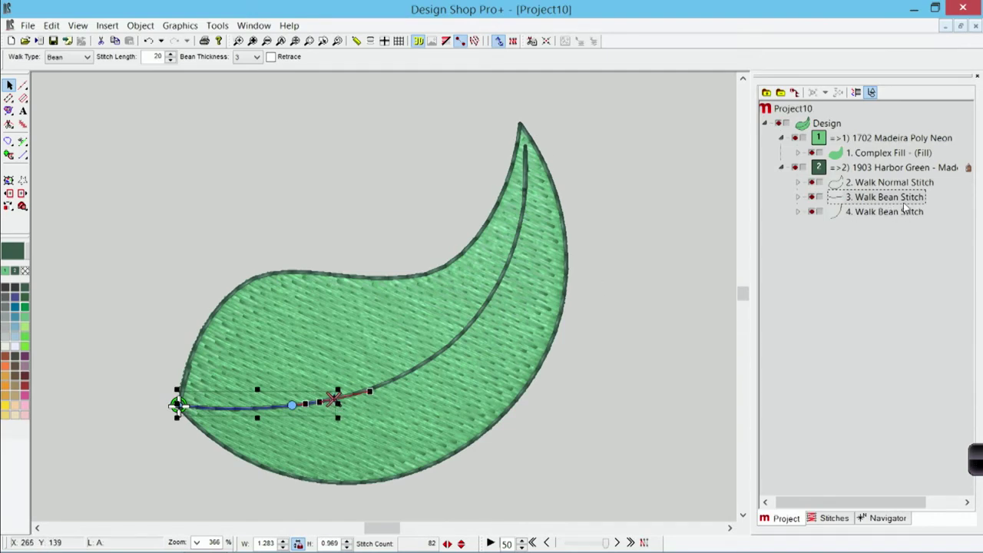
- Draw a curved branch vein from the split point into the leaf's upper half, as a Normal walk stitch with Retrace on
left_click(23, 85)
left_click(66, 57)
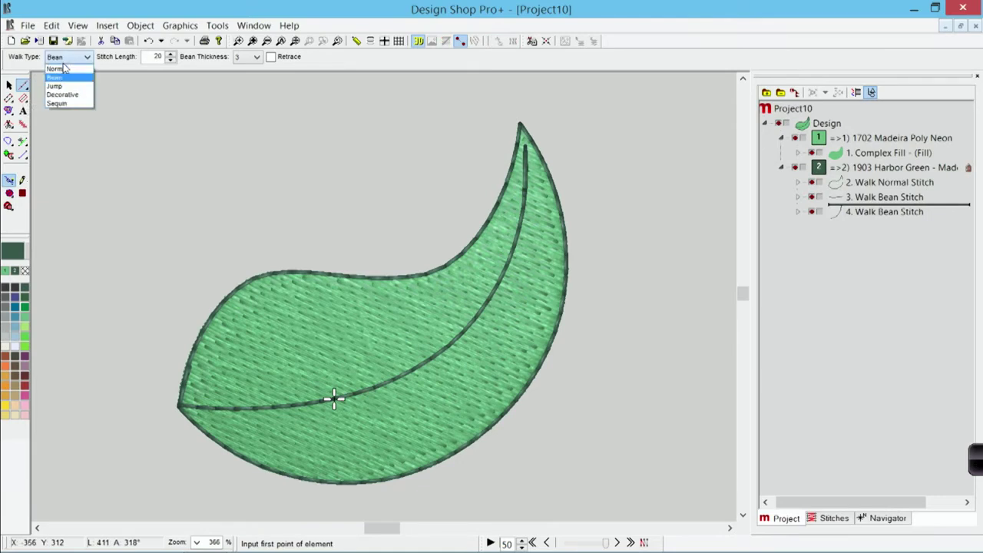
left_click(63, 74)
left_click(186, 57)
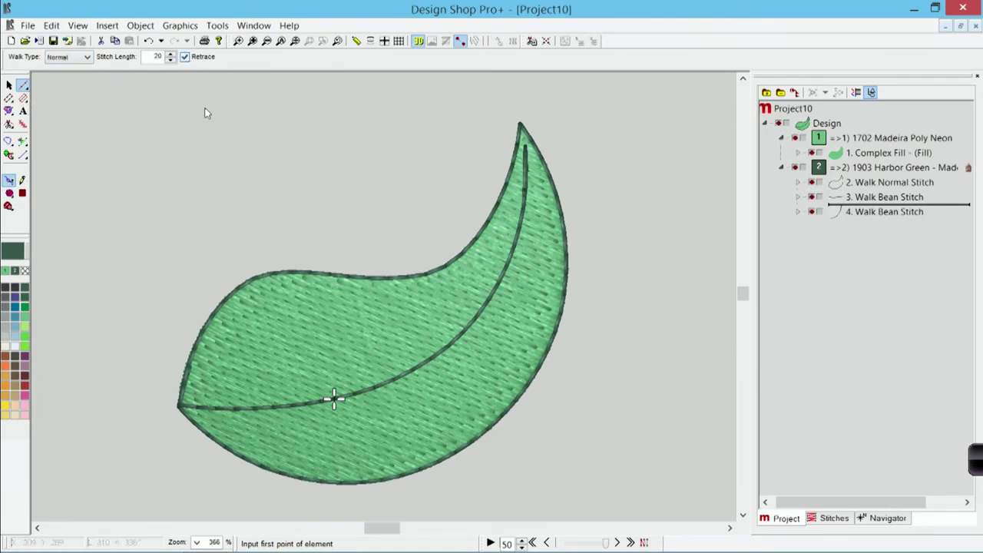
left_click(334, 398)
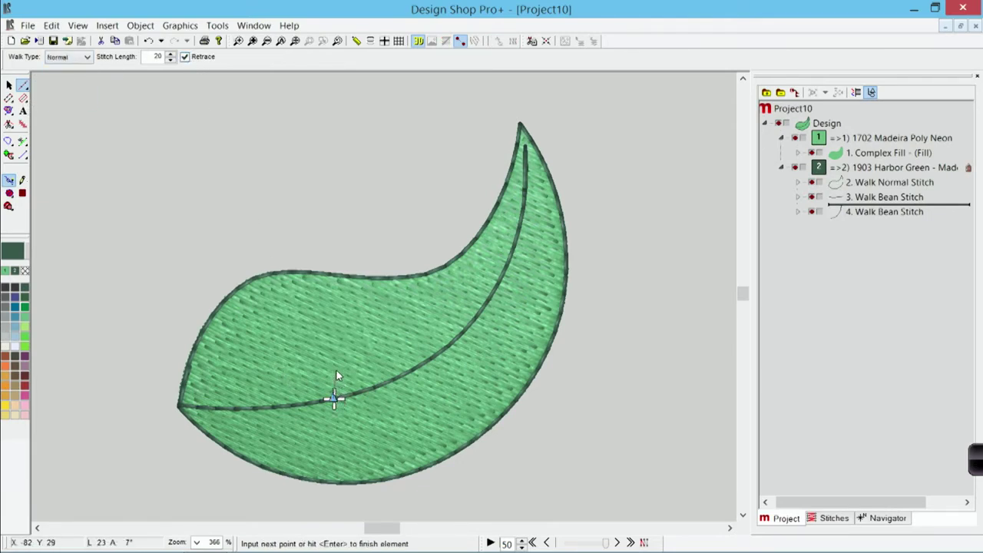
left_click(334, 362)
left_click(282, 305)
key("Return")
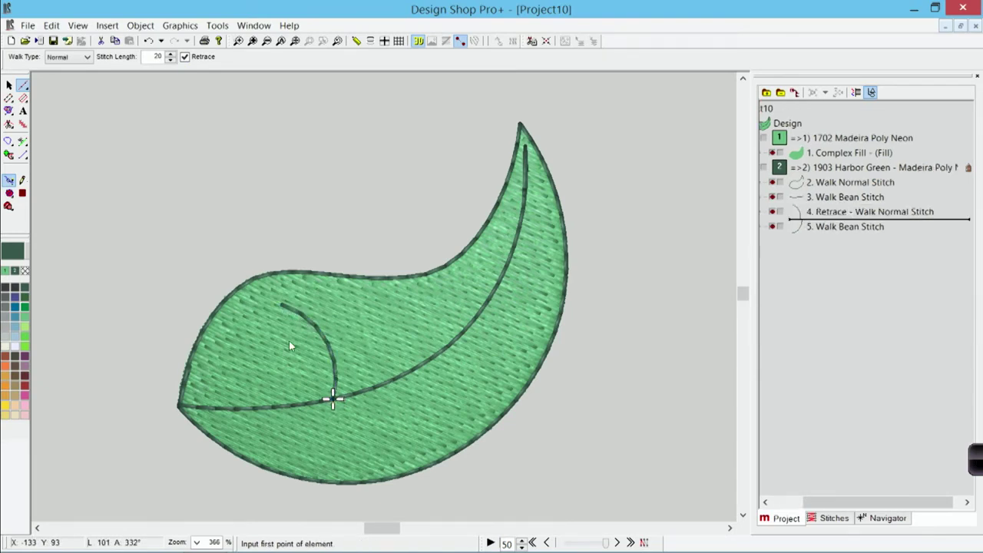
- Draw a second retraced branch vein from the split point down toward the leaf's lower edge, and select the remaining central vein segment
left_click(371, 428)
left_click(375, 470)
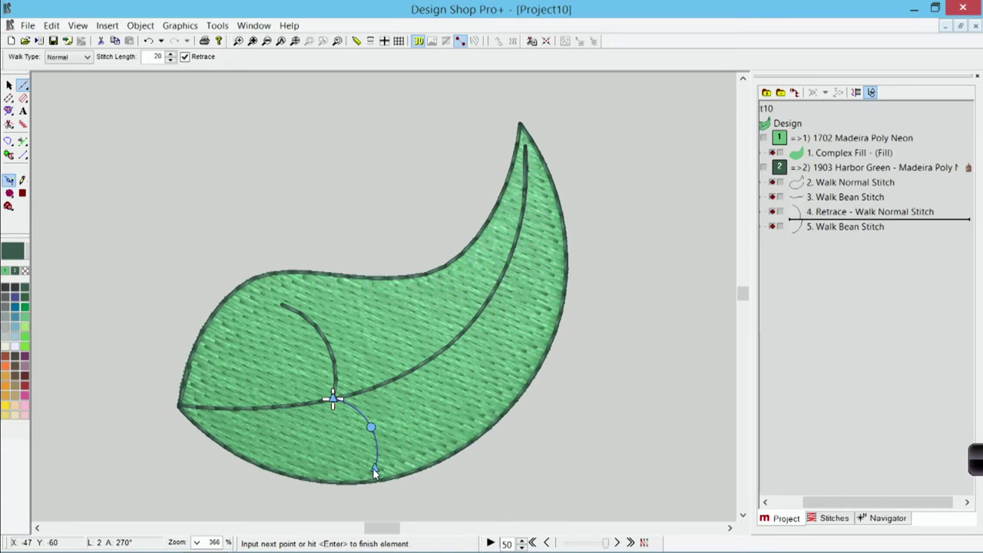
key("Return")
left_click(837, 243)
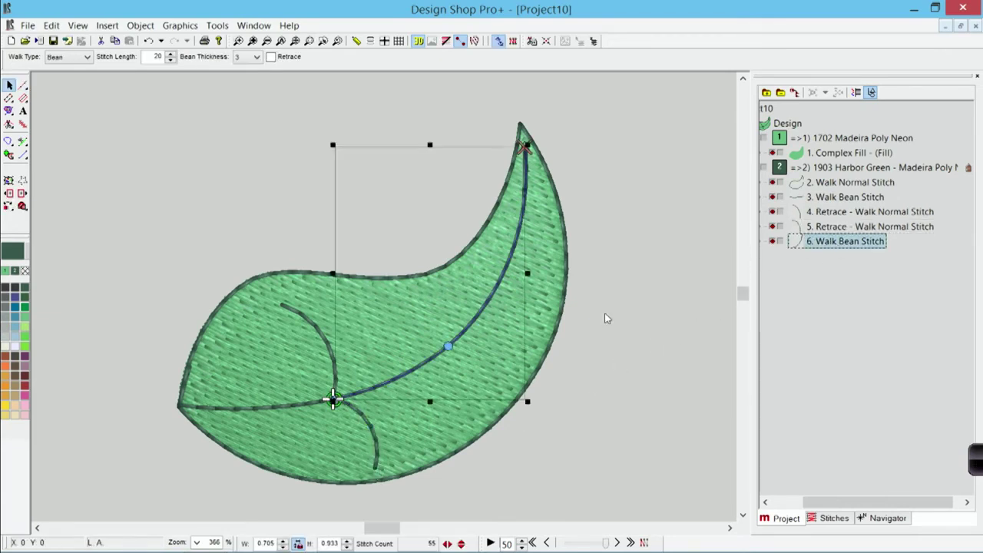
- Add a point on the remaining central vein, just past its middle curve point toward the tip, and split the element there
left_click(470, 323)
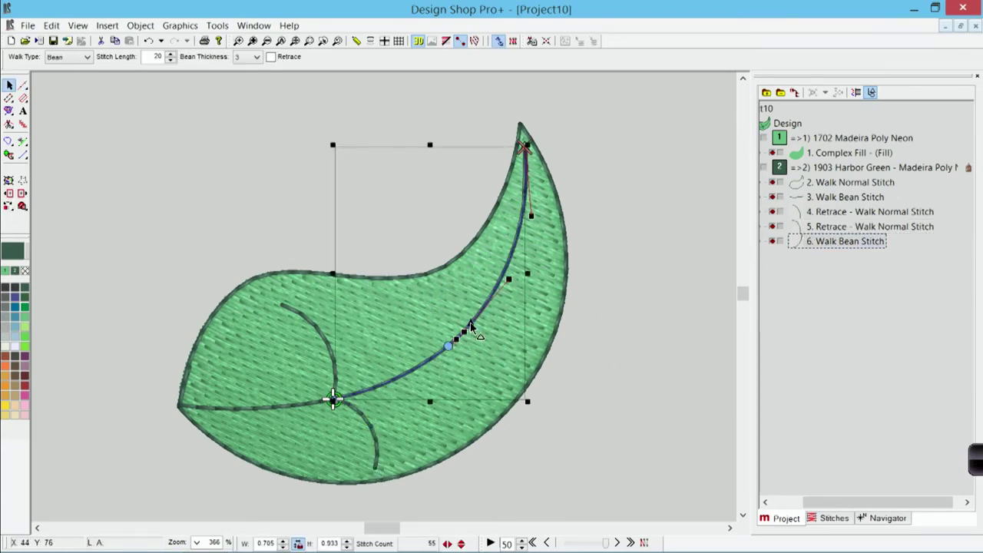
right_click(470, 326)
mouse_move(515, 251)
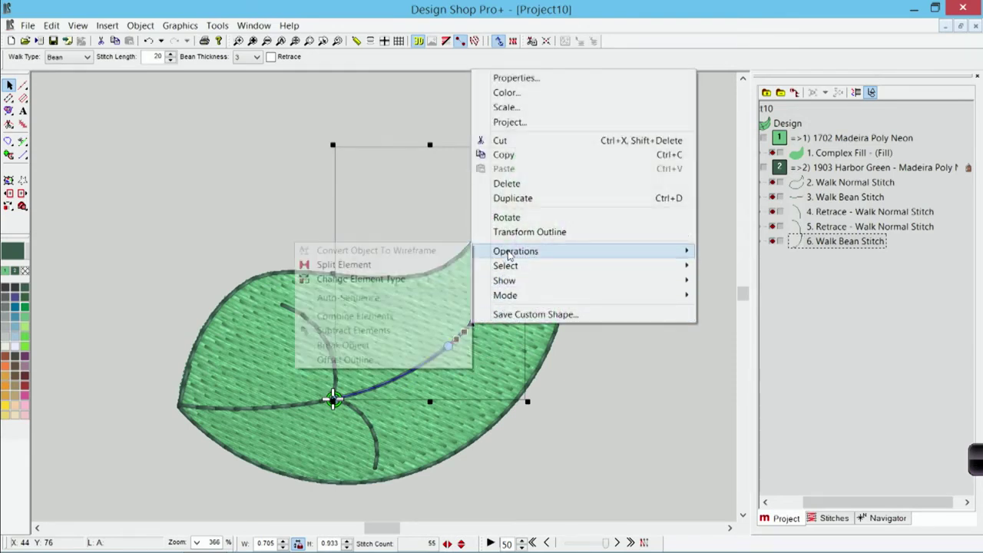
left_click(391, 265)
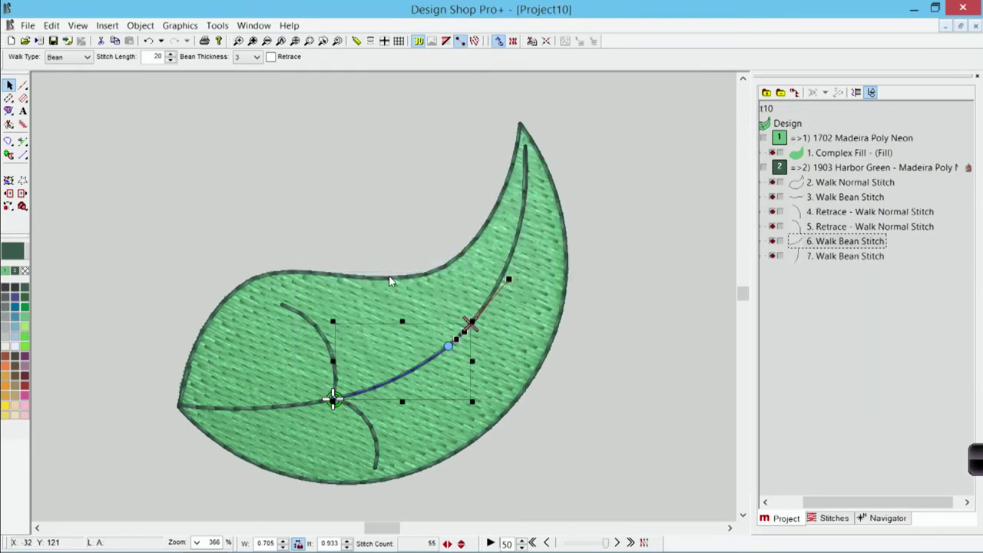
- Draw a curved Normal walk branch vein with Retrace on from the new split point toward the leaf's upper edge
left_click(24, 85)
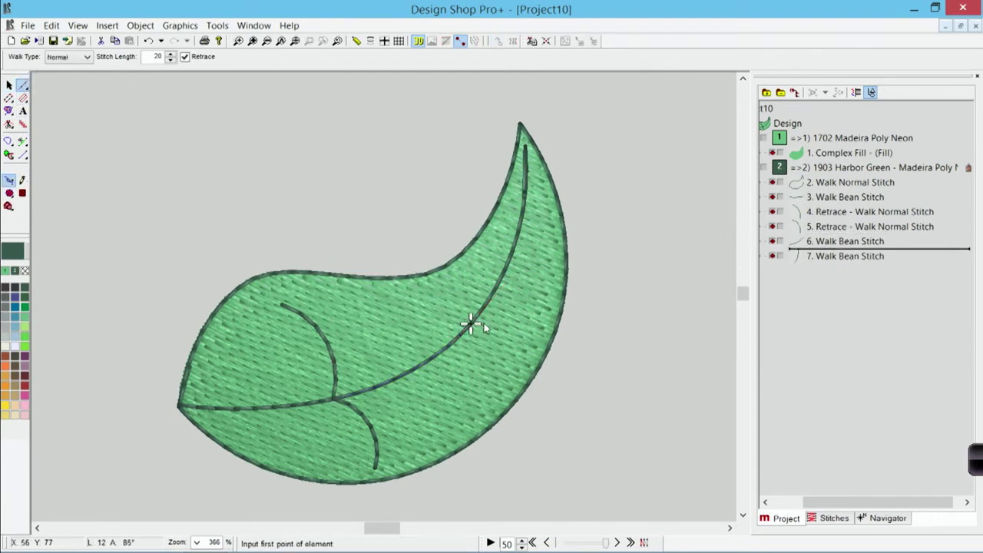
left_click(471, 323)
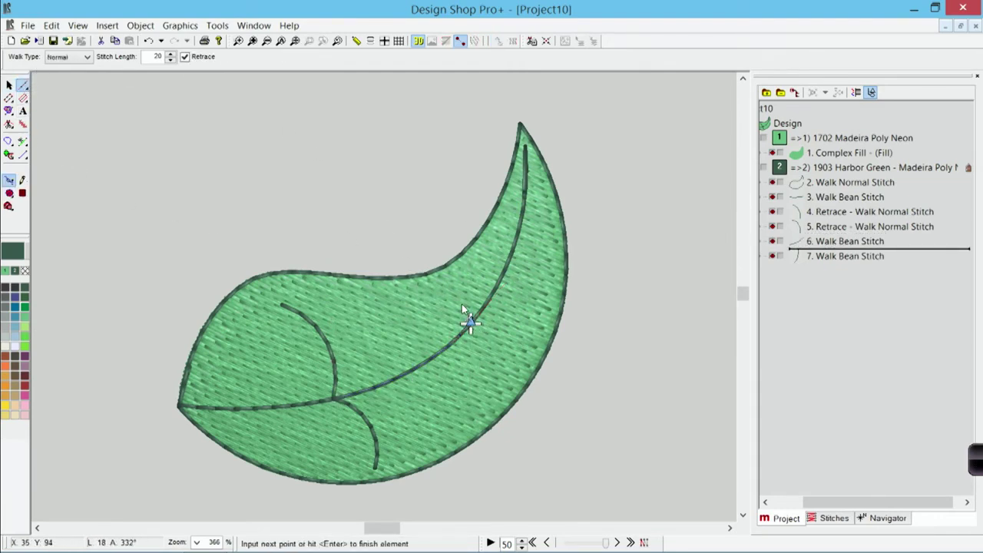
left_click(423, 289)
key("Return")
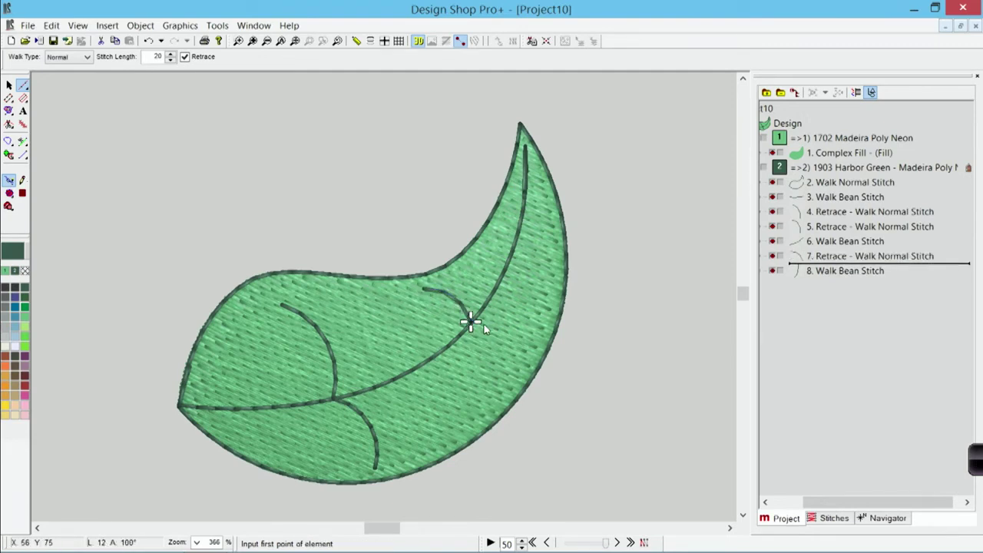
- Draw a matching retraced branch vein from the same split point toward the leaf's outer right edge
left_click(471, 323)
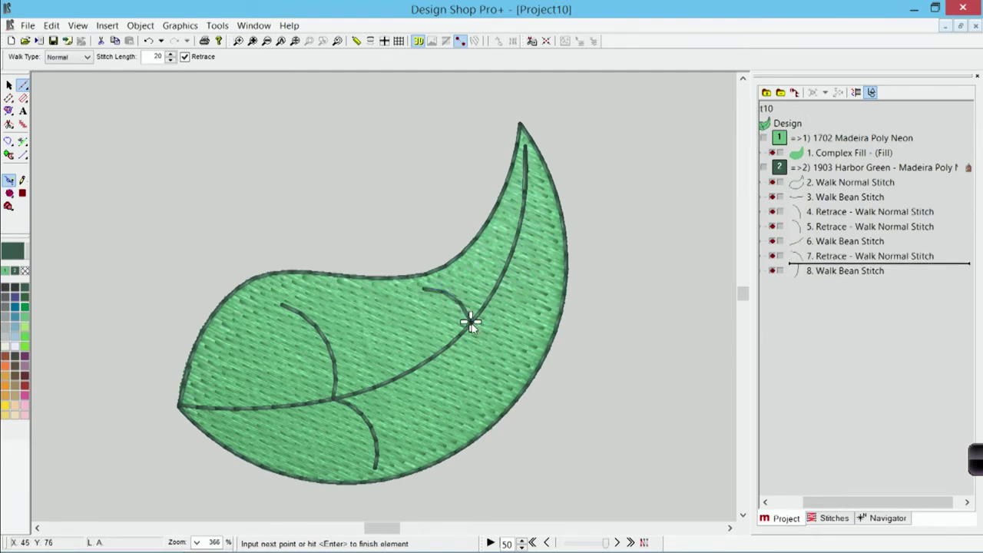
left_click(536, 340)
key("Return")
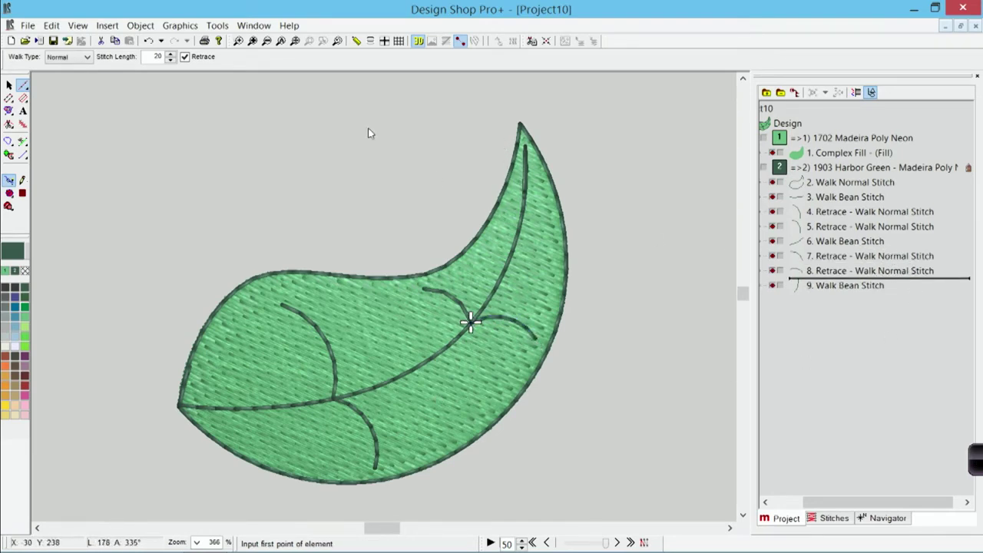
- Switch to the Project9 checkmark design, turn off the 3D view and zoom in where the checkmark crosses the circle border
left_click(253, 27)
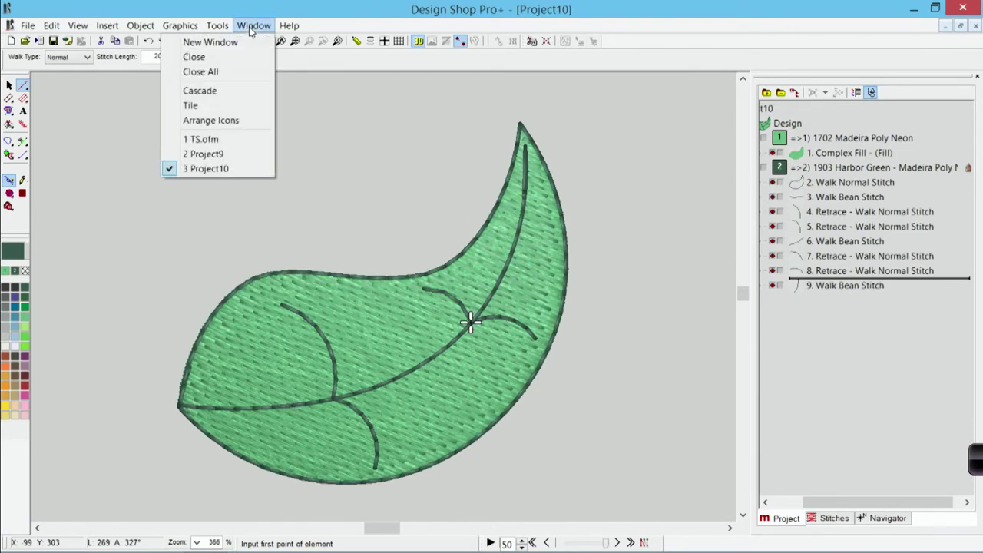
left_click(230, 159)
left_click(239, 40)
left_click_drag(255, 159, 484, 402)
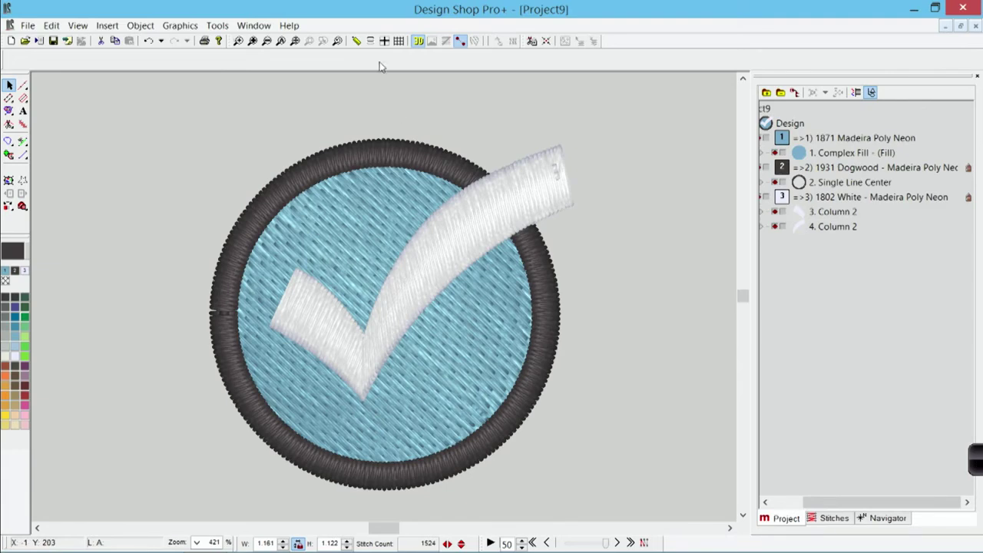
left_click(417, 42)
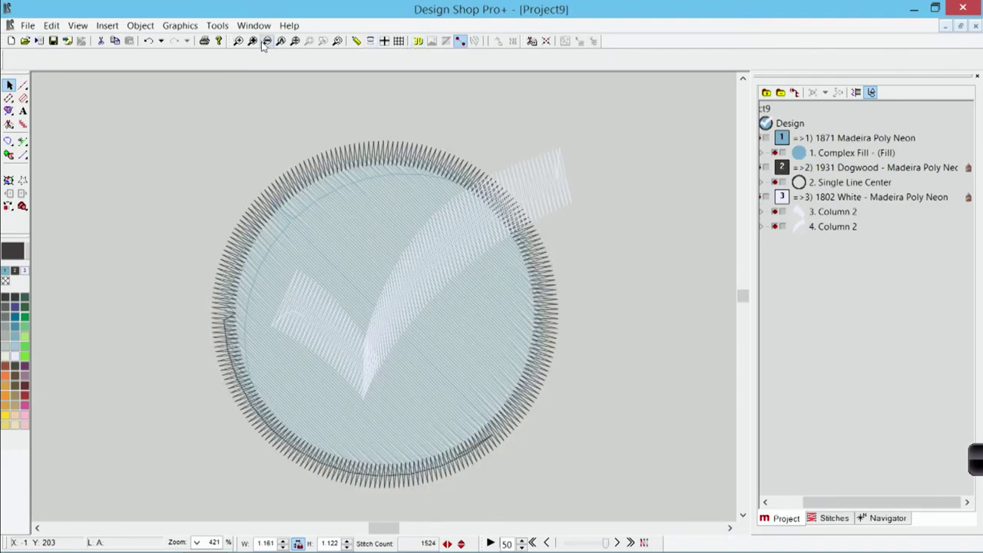
left_click(238, 40)
left_click_drag(453, 158, 567, 294)
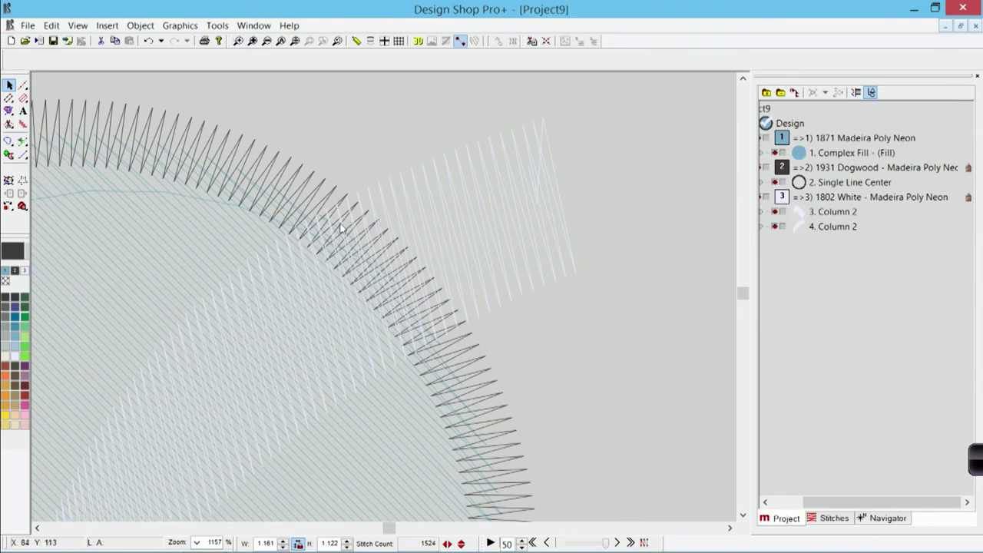
- Select the dark circle border, add a point on its center line near the checkmark's lower edge, and split the element there
left_click(474, 400)
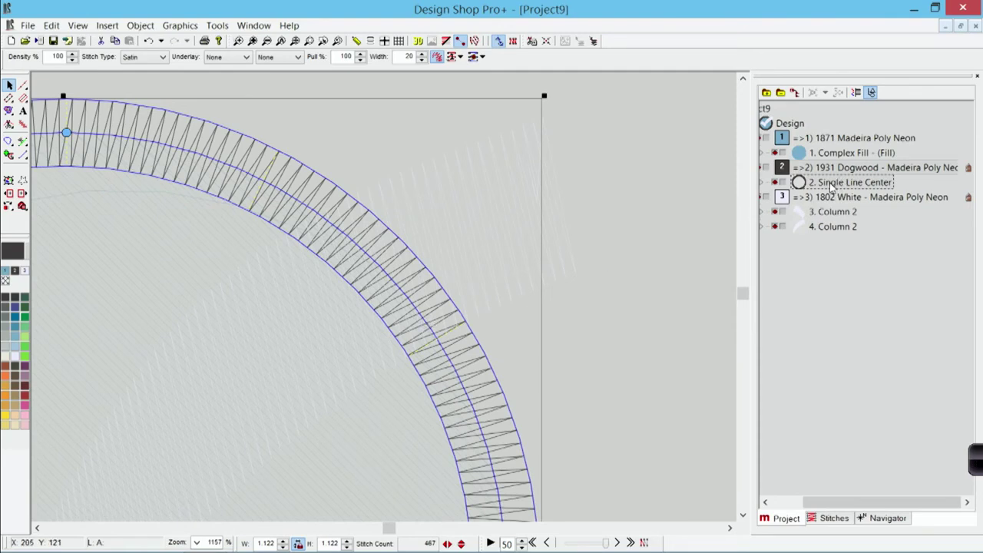
left_click(415, 306)
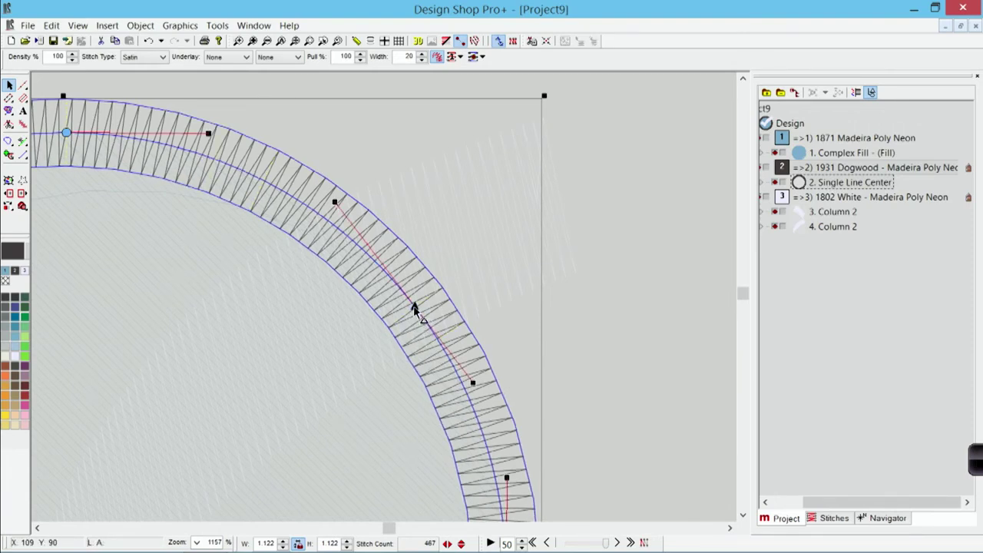
right_click(414, 308)
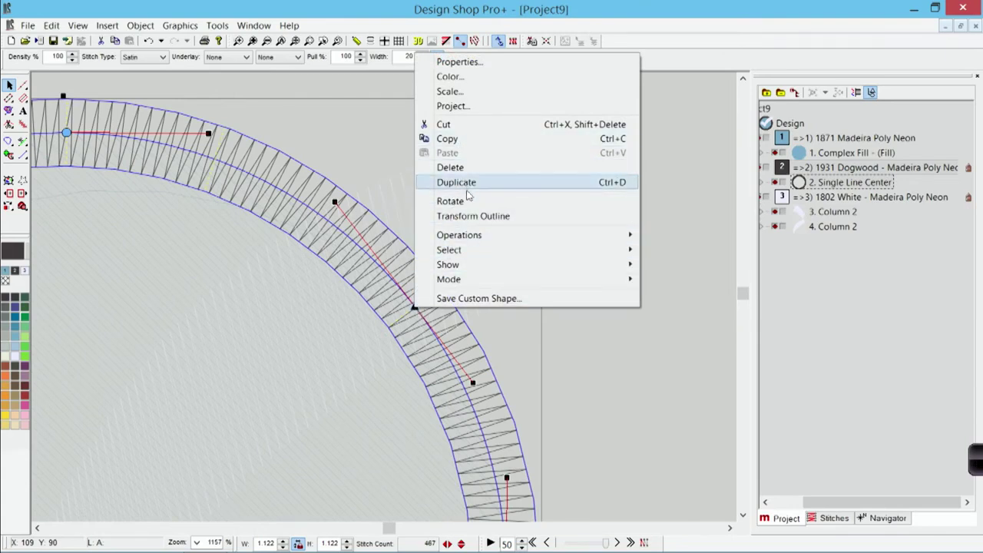
mouse_move(474, 238)
left_click(349, 249)
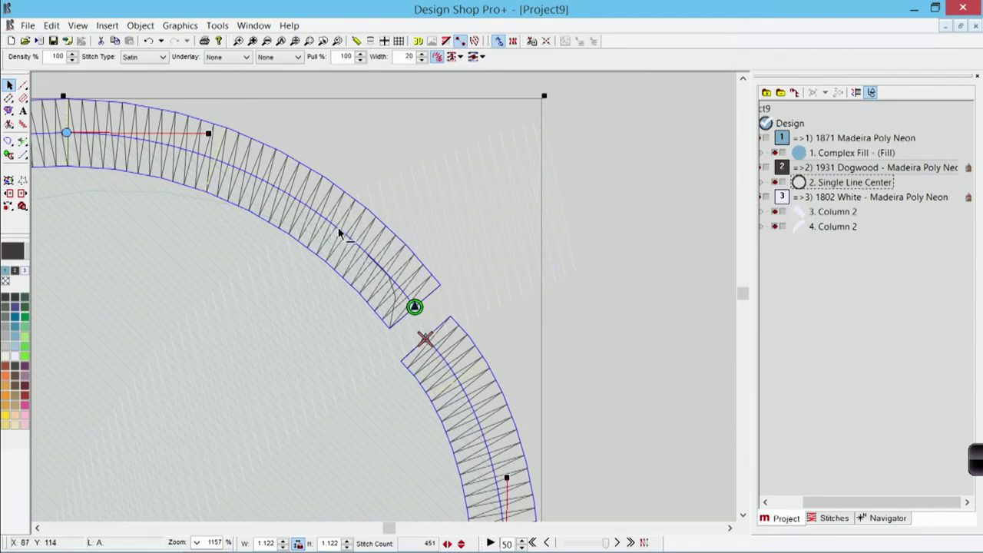
- Add another point on the border's center line near the checkmark's upper edge and split the element there
left_click(343, 236)
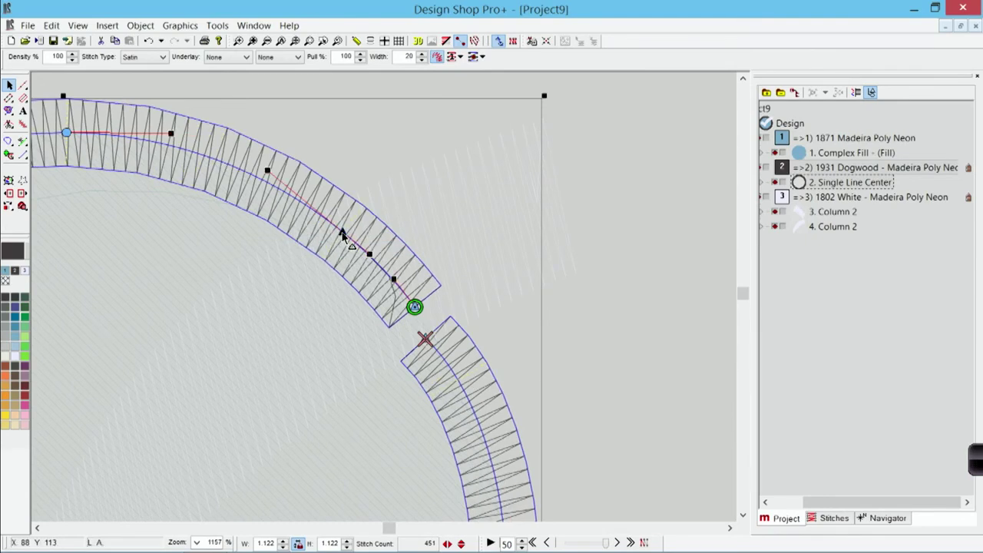
right_click(343, 236)
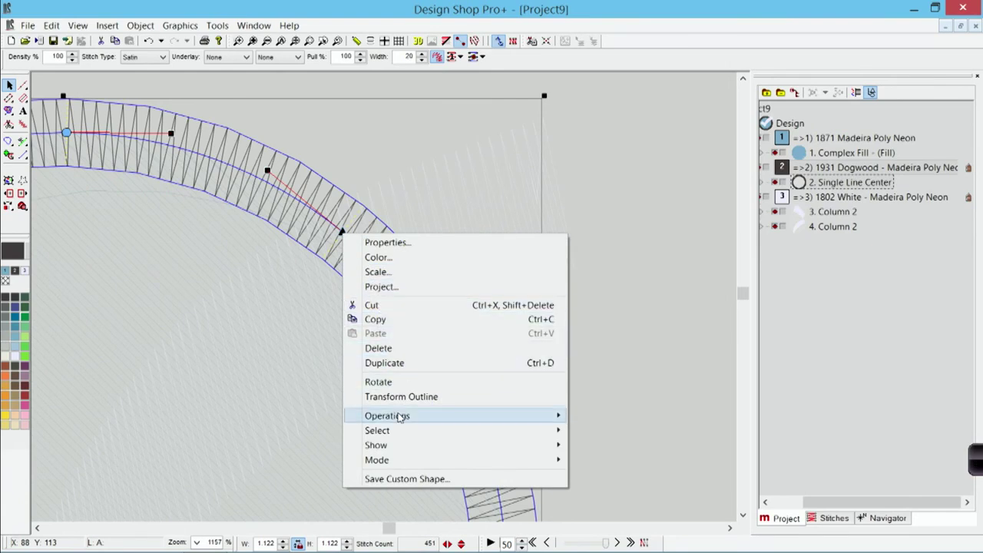
mouse_move(399, 417)
left_click(286, 425)
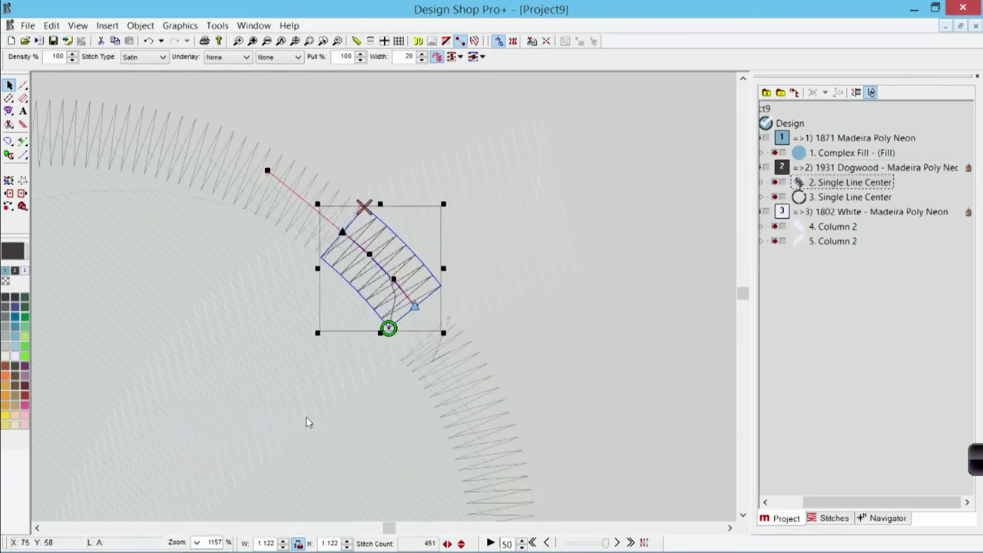
- Delete the short border segment beneath the checkmark, then show the whole design in 3D with nothing selected
left_click(837, 184)
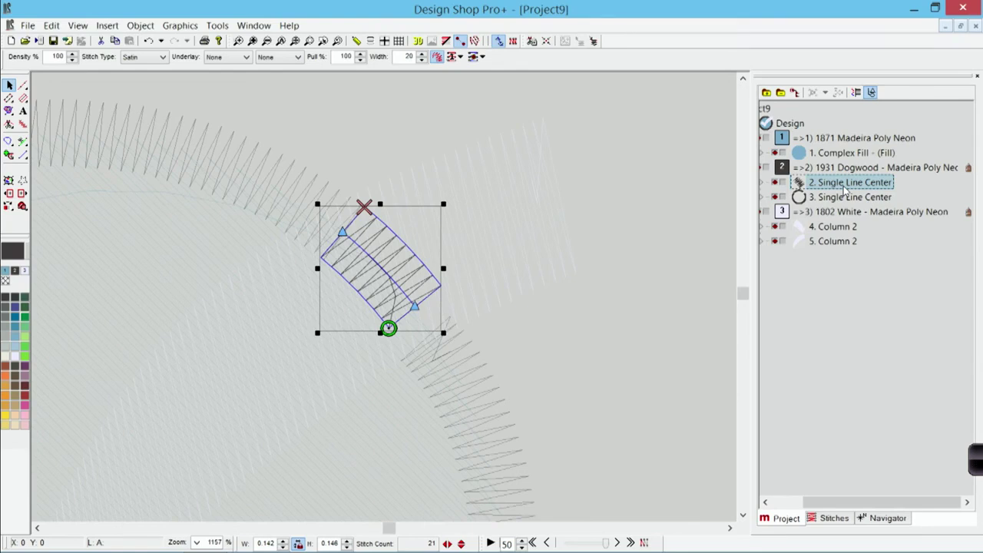
key("Delete")
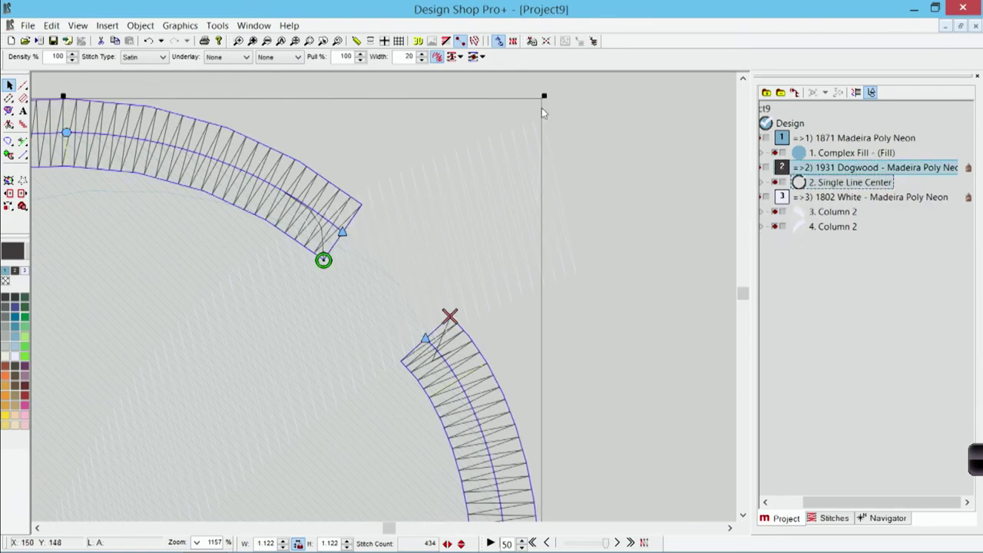
left_click(295, 42)
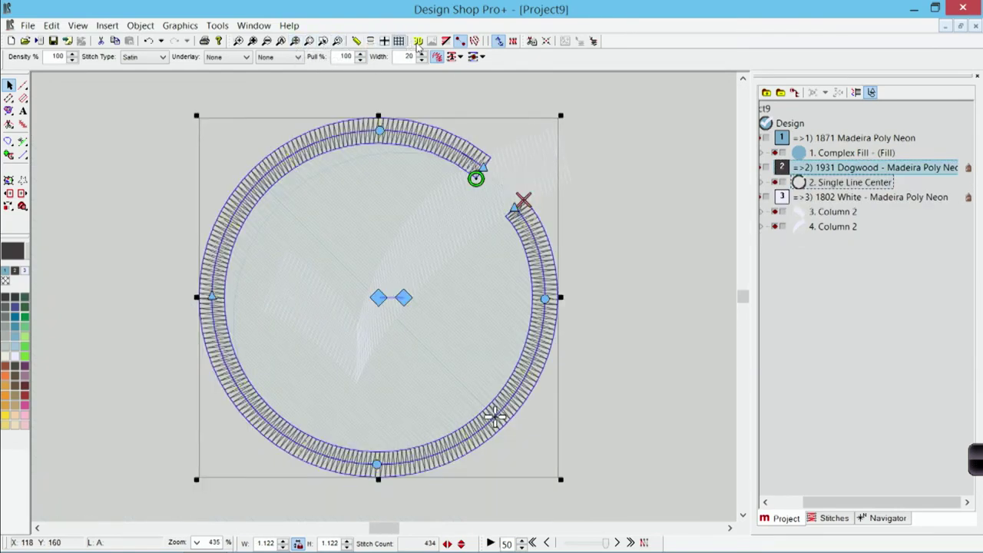
left_click(418, 41)
left_click(646, 180)
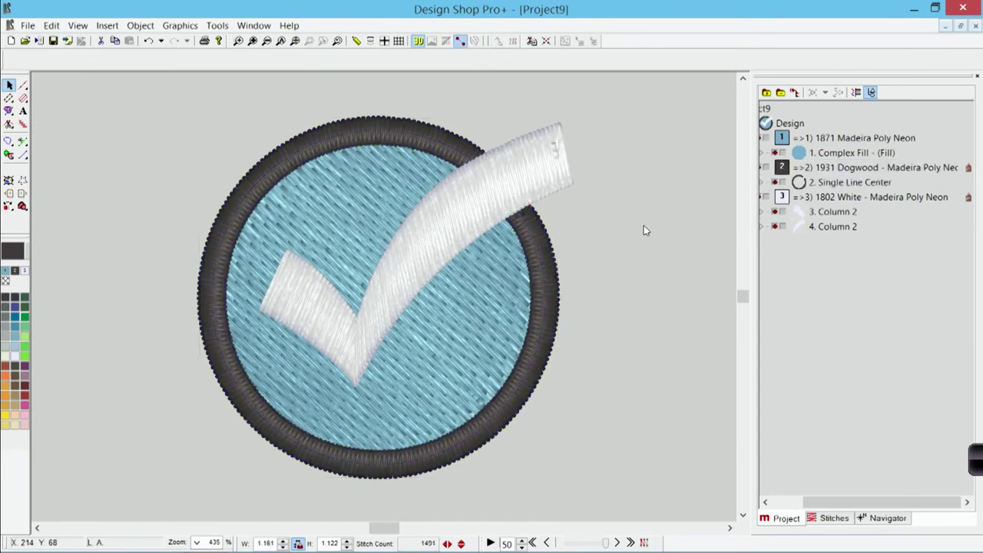